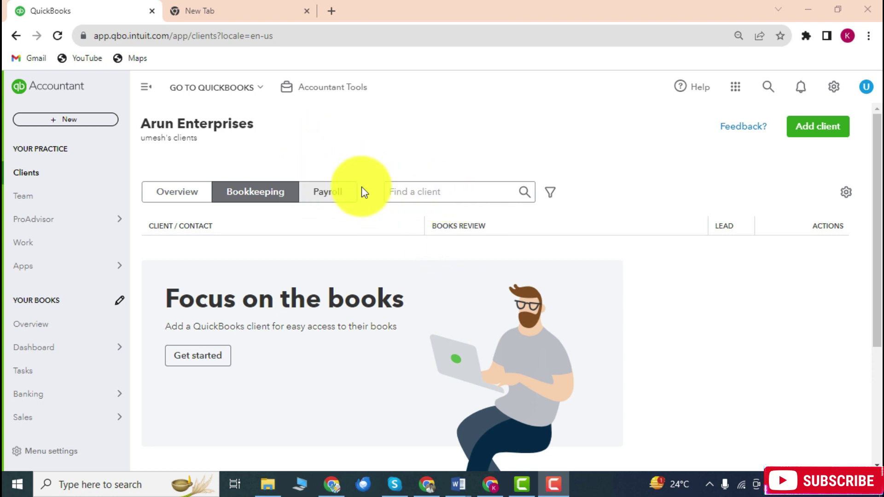
- Open the Budgets page of the company's books
mouse_move(100, 221)
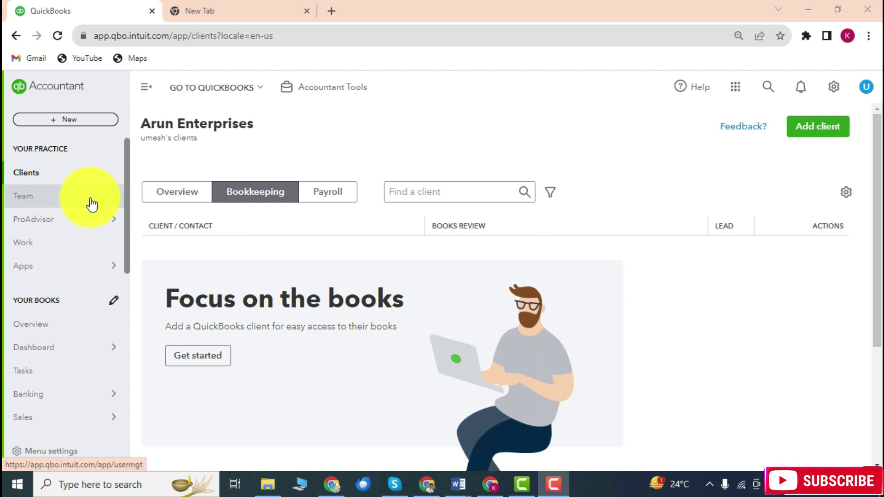
scroll(89, 209, down, 3)
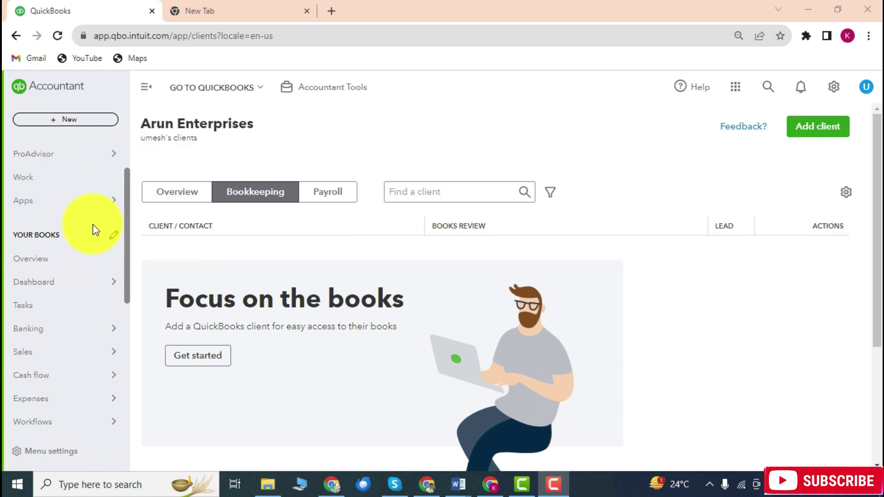
scroll(92, 231, down, 2)
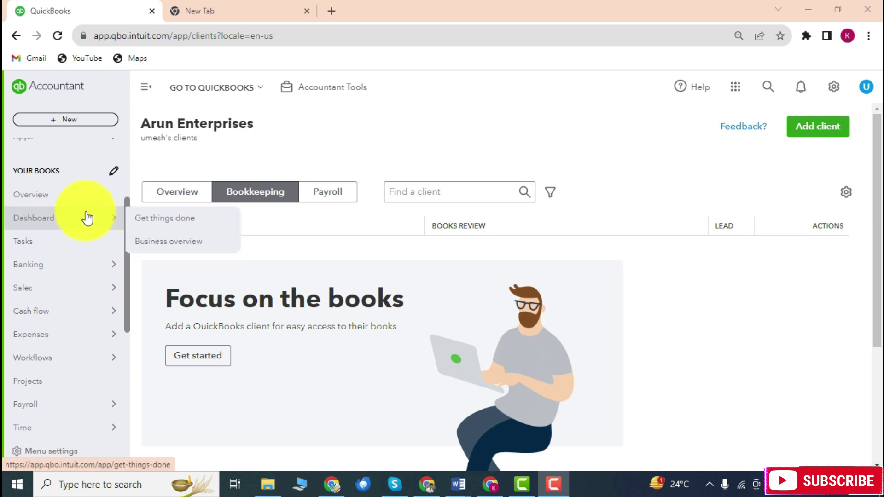
scroll(89, 221, down, 4)
mouse_move(73, 351)
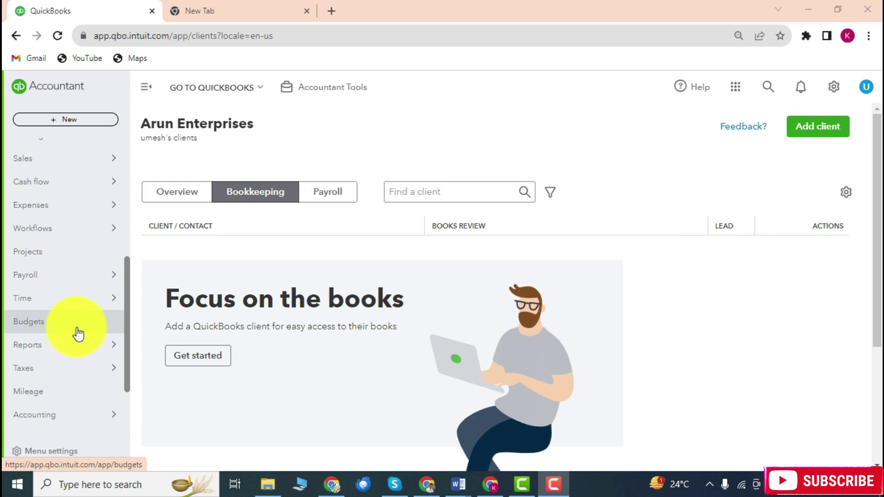
scroll(64, 364, down, 3)
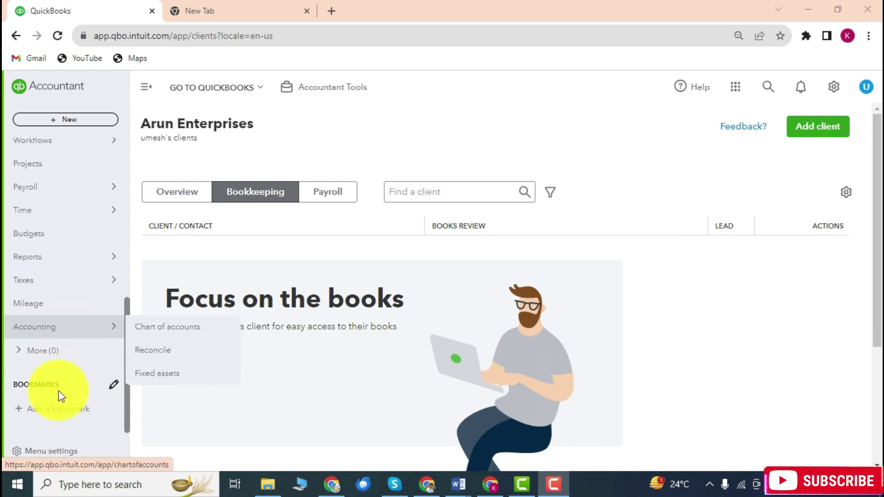
click(56, 239)
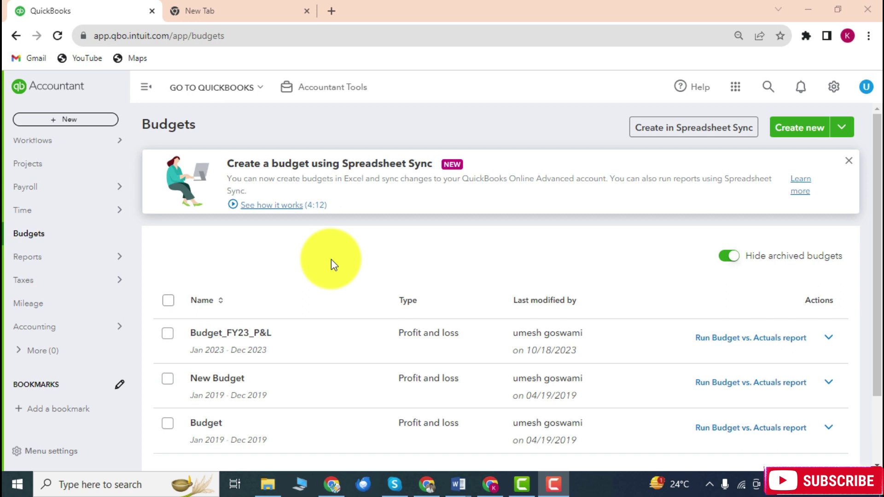
- Create a new custom profit and loss budget for FY 2023 (Jan 2023 - Dec 2023) in the consolidated format
scroll(323, 277, down, 2)
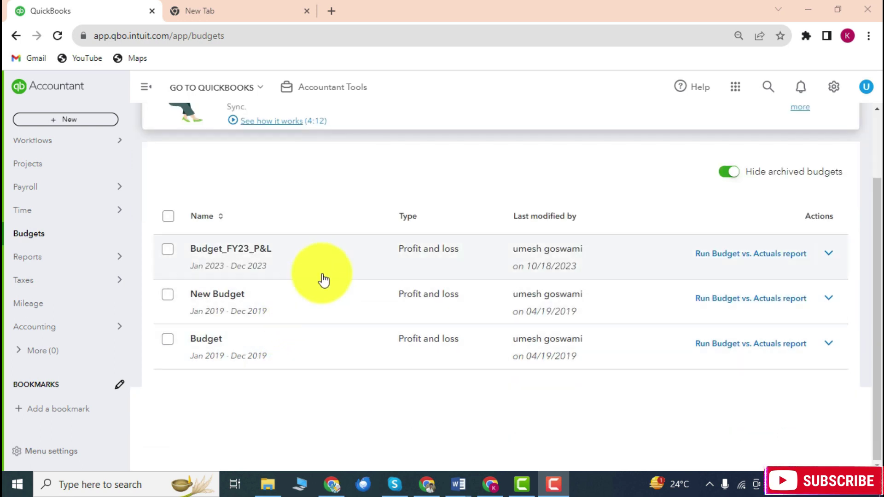
scroll(297, 280, up, 1)
scroll(298, 279, up, 1)
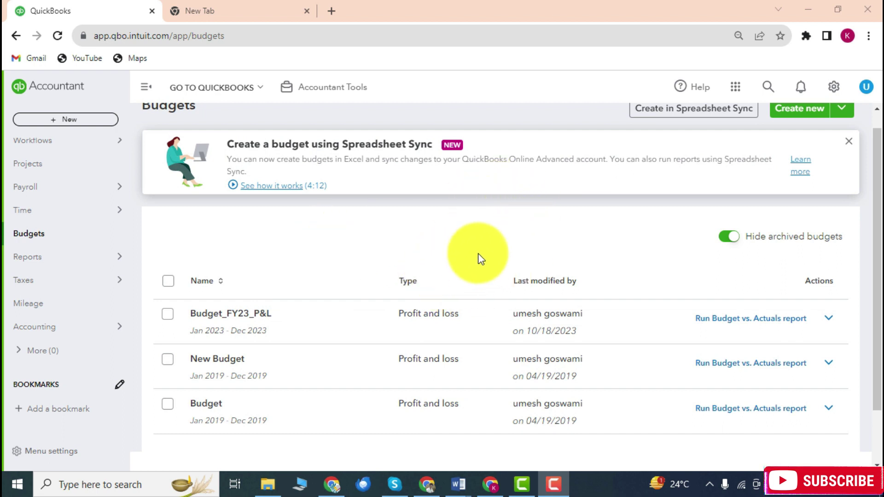
scroll(478, 253, up, 1)
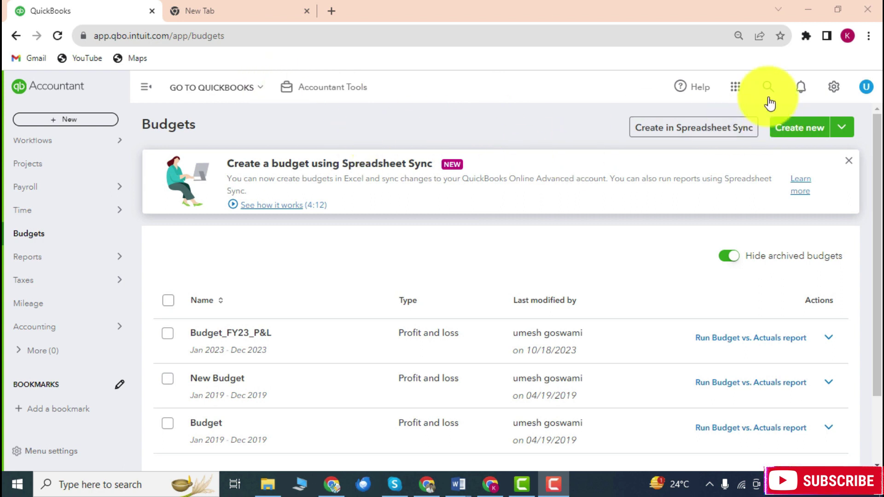
click(819, 137)
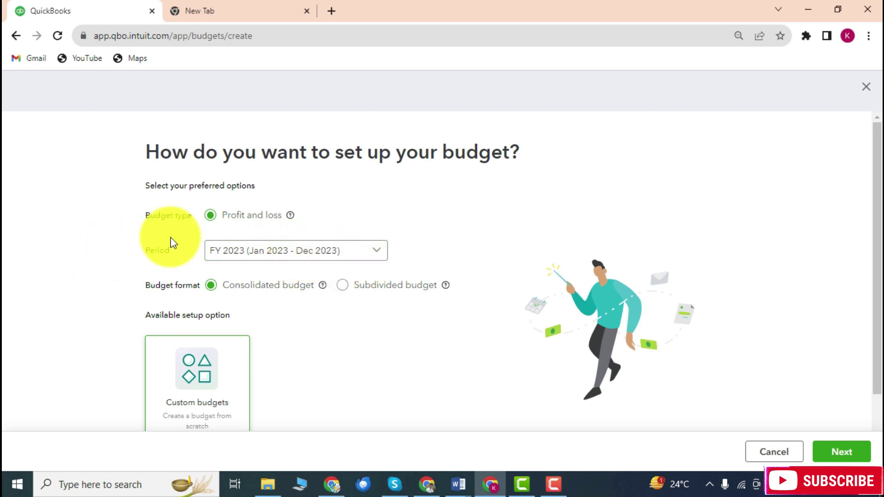
scroll(300, 251, down, 1)
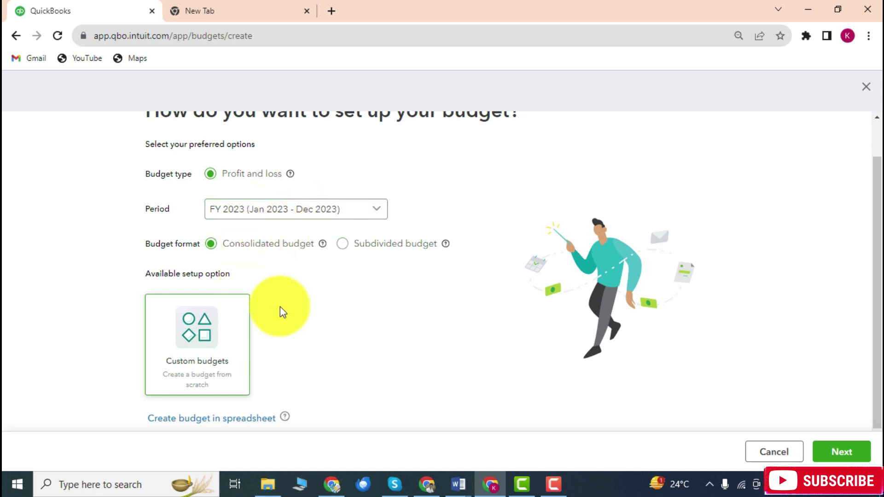
click(843, 452)
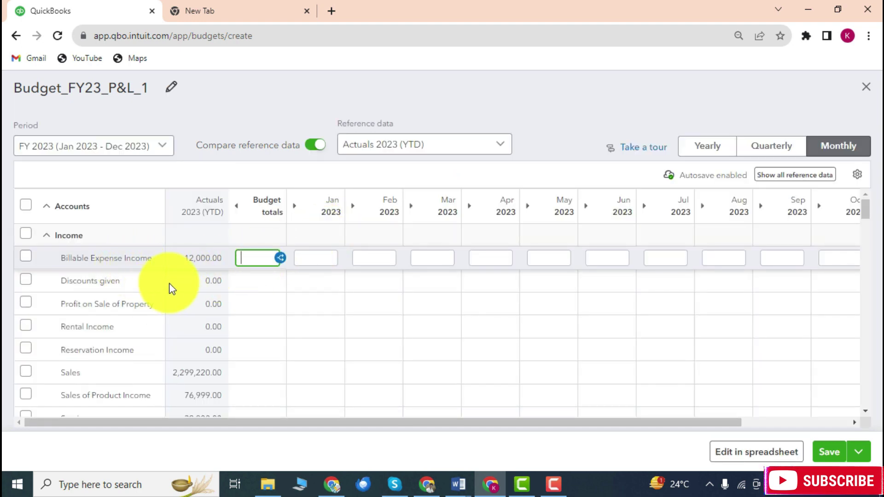
- Enter January 2023 budget amounts of 200 for Billable Expense Income and 500 for Discounts given
scroll(181, 278, down, 1)
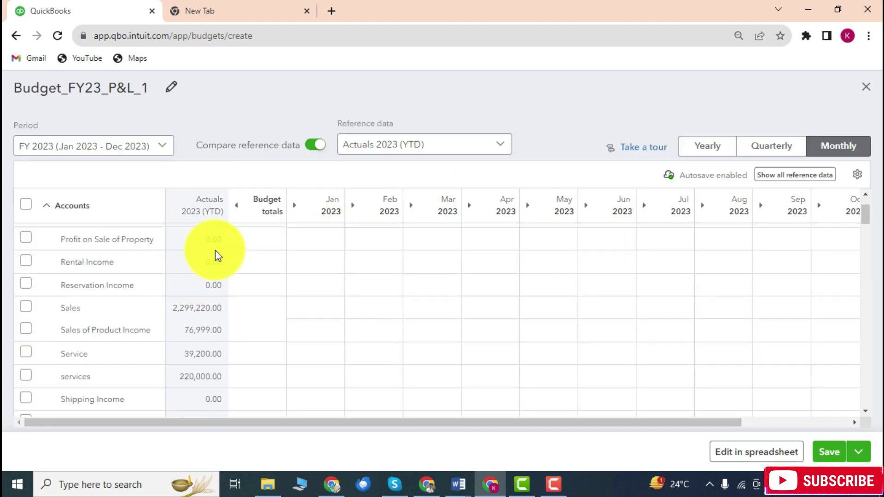
scroll(202, 262, up, 1)
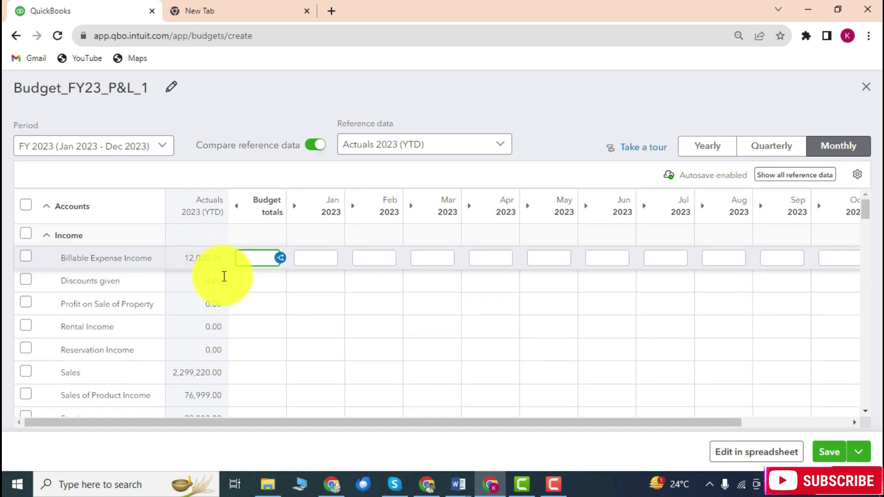
scroll(183, 305, down, 2)
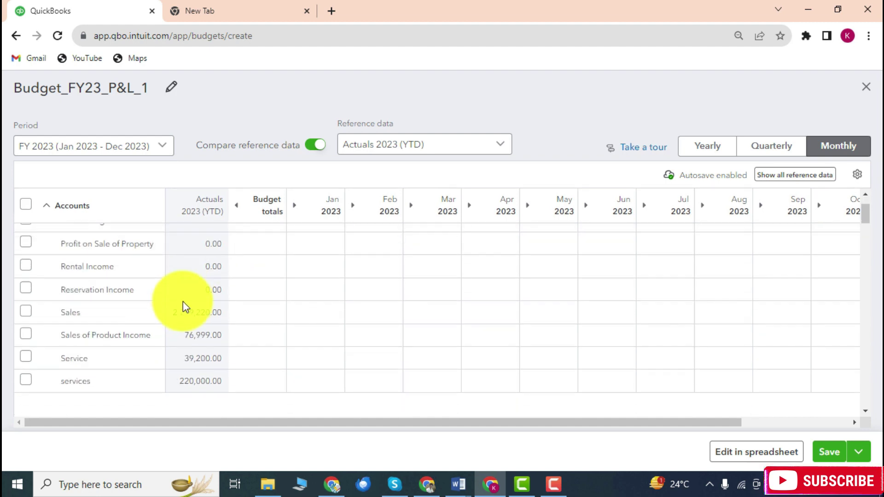
scroll(216, 281, up, 2)
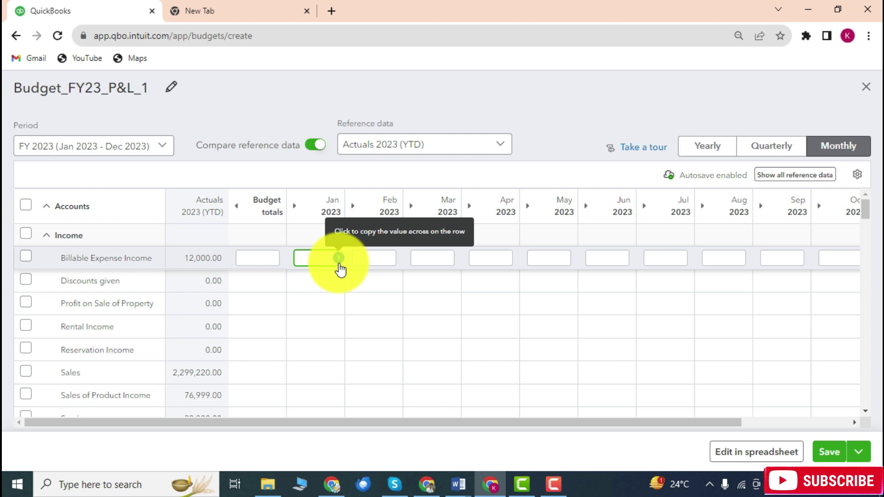
click(316, 277)
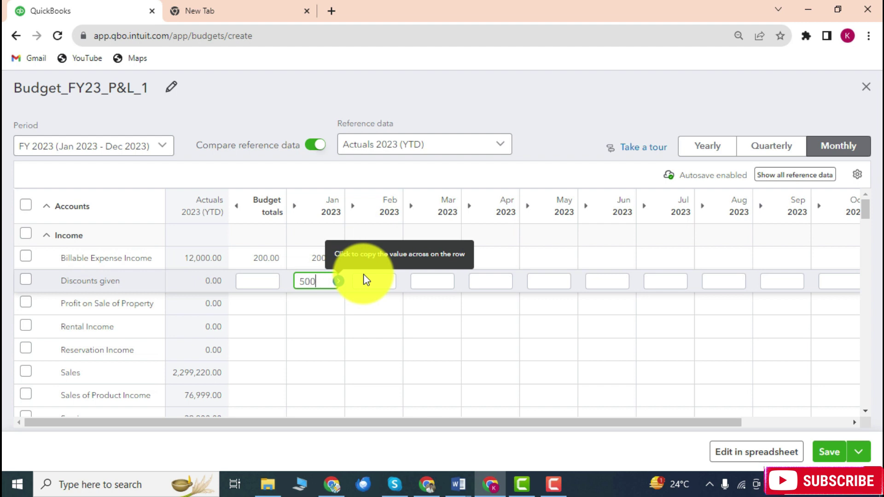
click(360, 331)
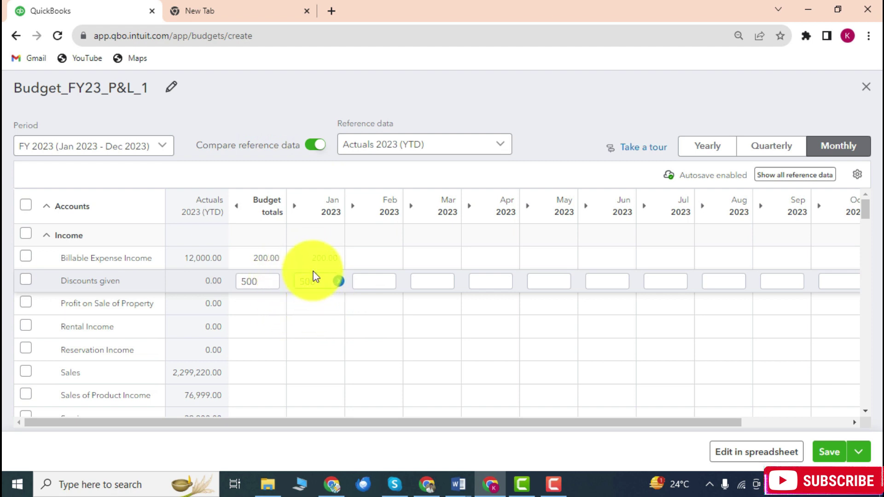
- Set the January 2023 amount for Discounts given to 100
click(312, 286)
click(312, 304)
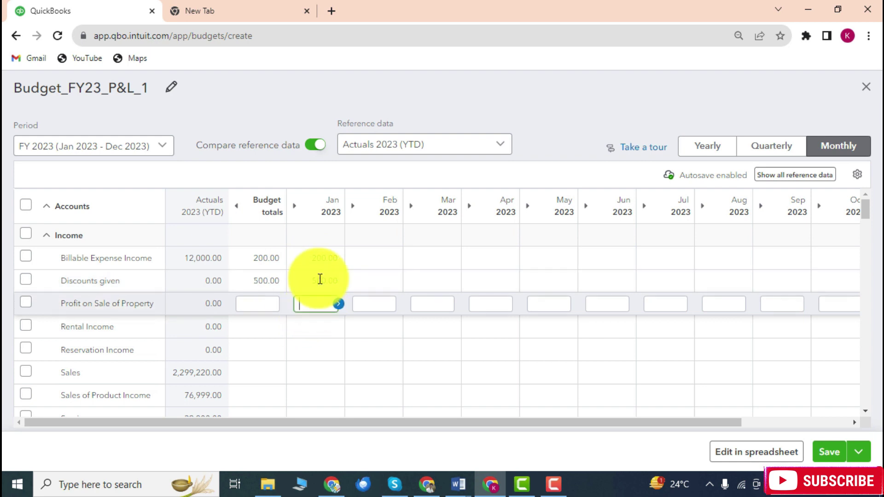
click(321, 282)
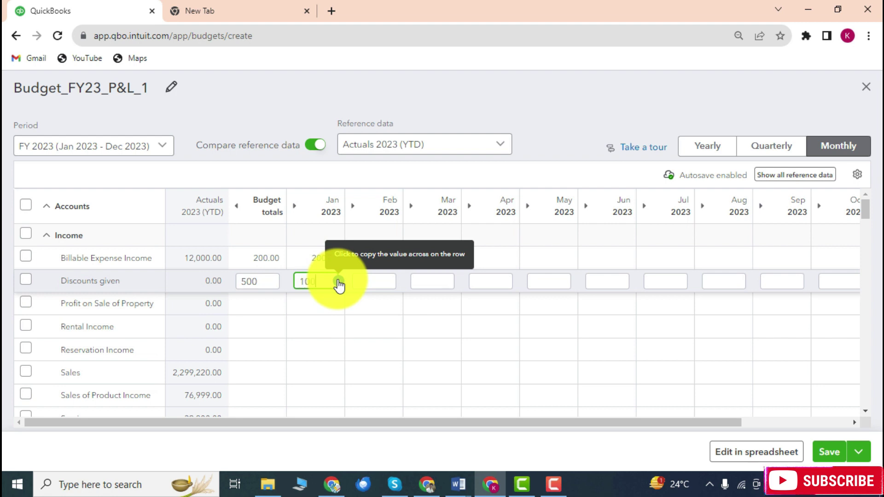
text(100)
key(Return)
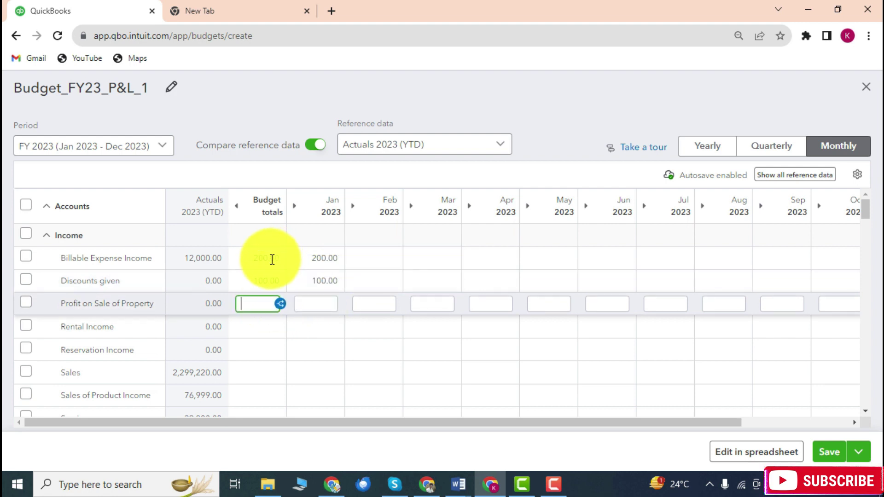
- Try to set the Billable Expense Income budget total to 10000 while its January amount is filled in
click(253, 258)
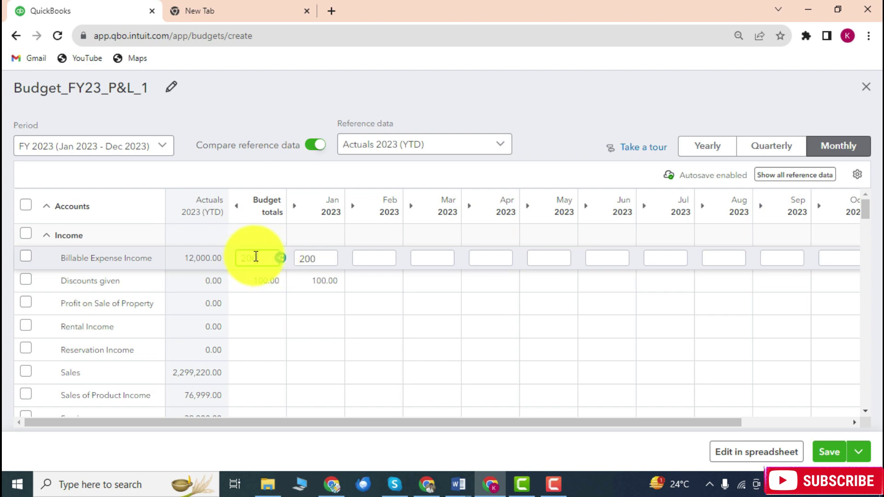
drag(256, 256, 217, 252)
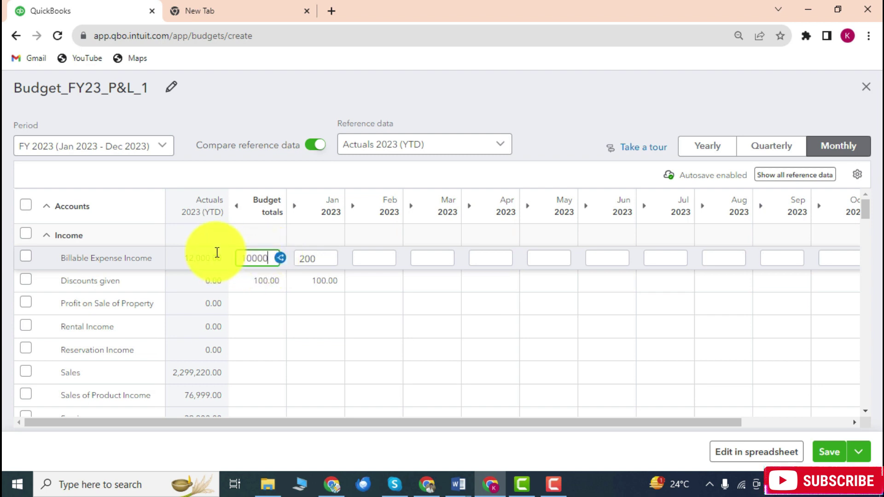
click(295, 282)
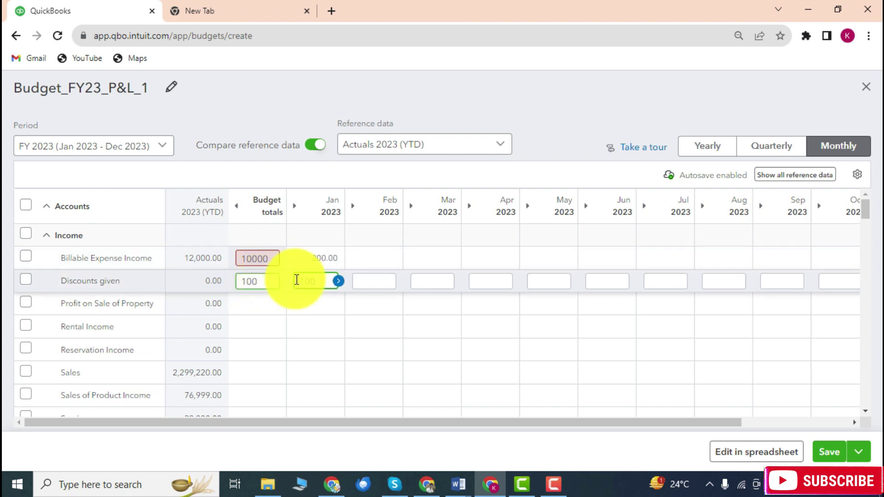
- Clear the January 2023 amounts for Billable Expense Income and Discounts given
click(318, 257)
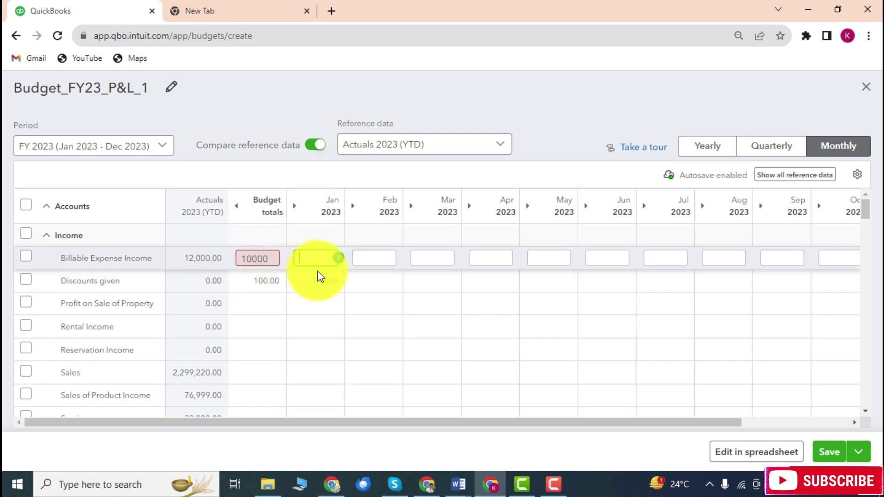
click(340, 282)
key(BackSpace)
key(BackSpace)
key(BackSpace)
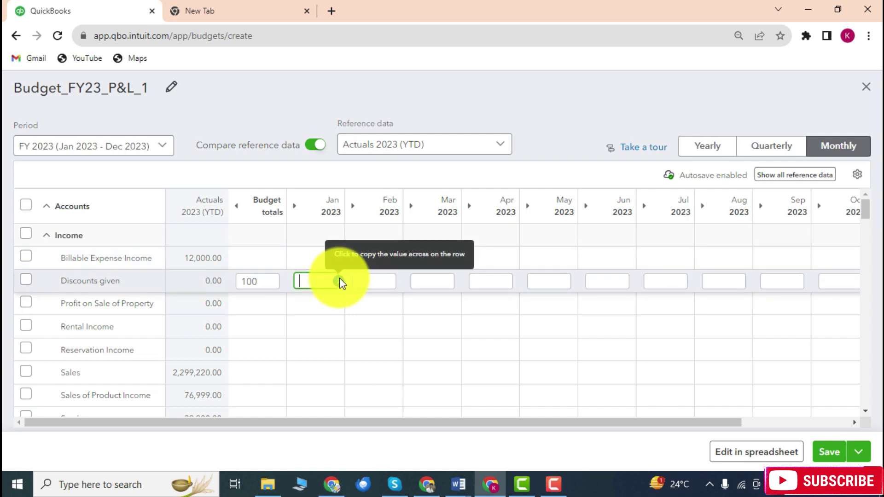
click(273, 277)
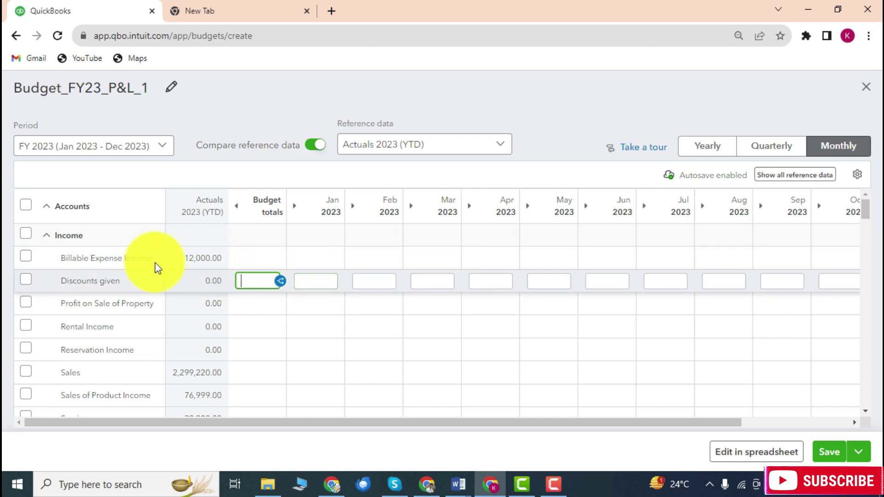
- Set the Billable Expense Income budget total to 10000, spread evenly across the months
click(263, 253)
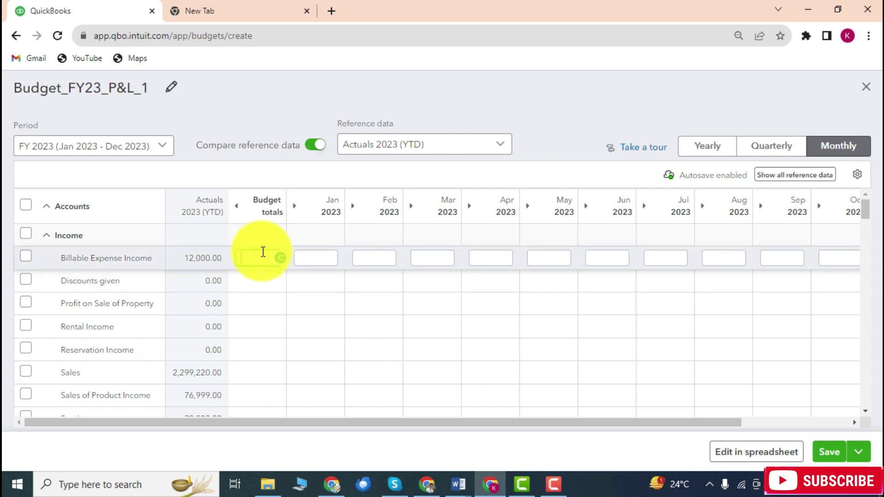
text(10000)
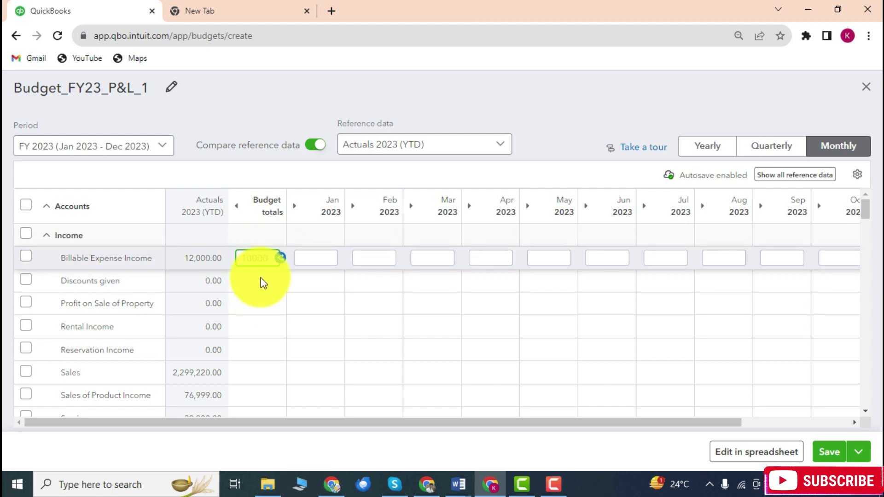
click(260, 282)
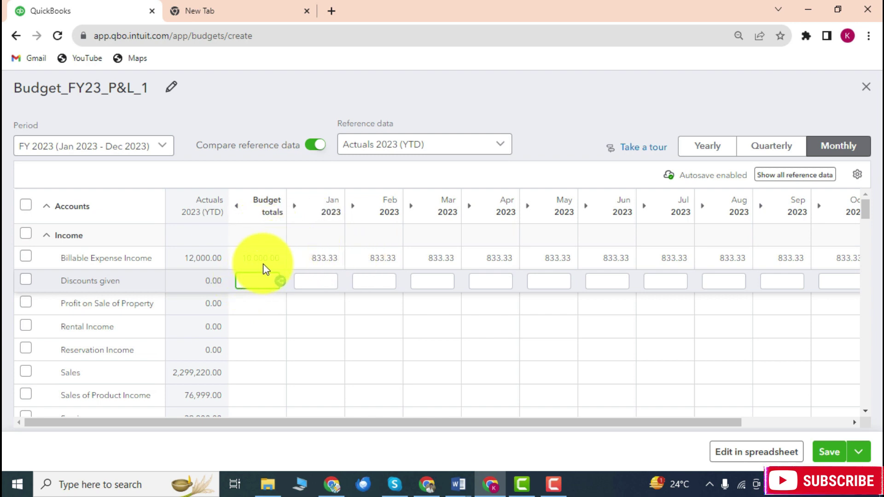
click(331, 258)
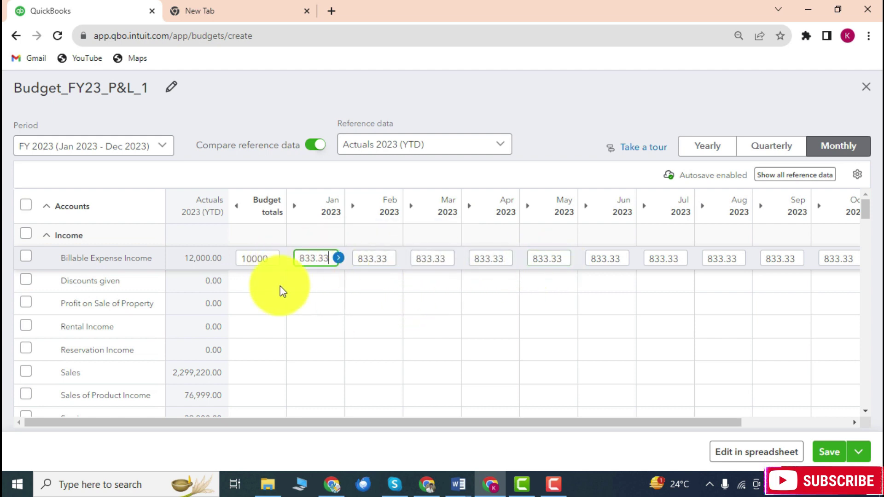
- Set the budget totals to 200 for Discounts given and 50000 for Rental Income
click(250, 284)
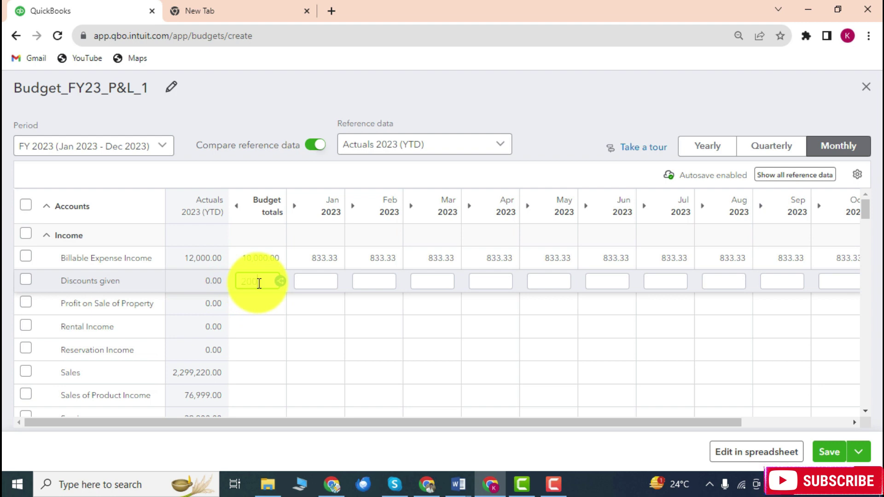
text(200)
click(254, 310)
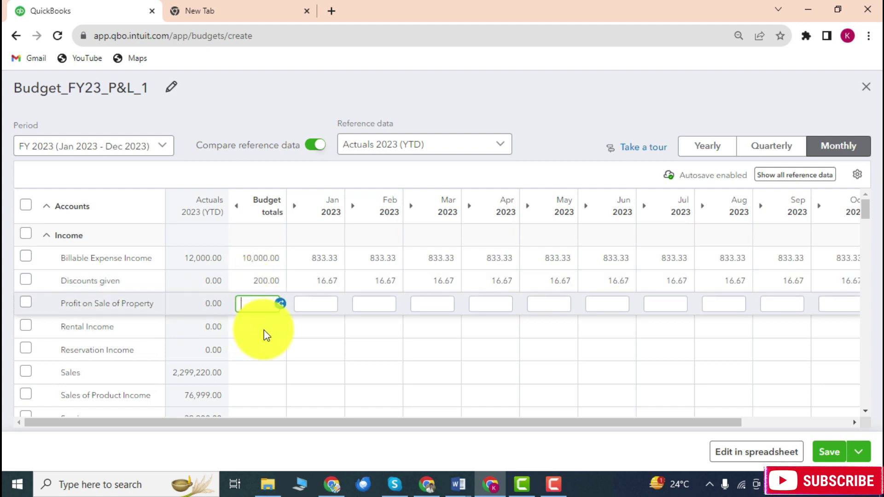
click(264, 330)
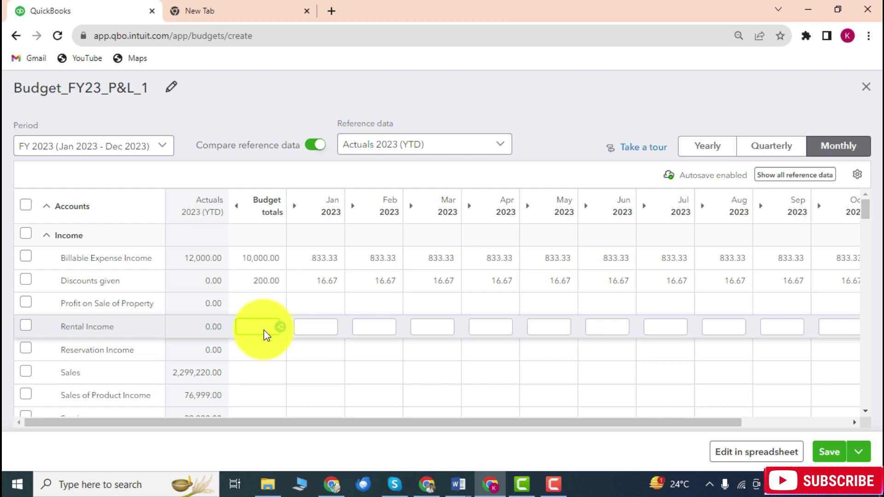
text(50000)
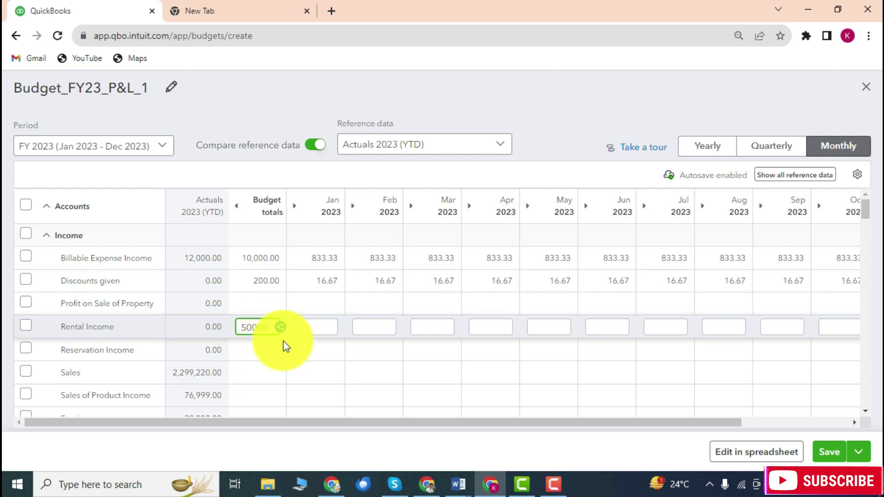
- Spread the Rental Income budget total of 50000 evenly across the months and check the remaining income accounts
click(334, 329)
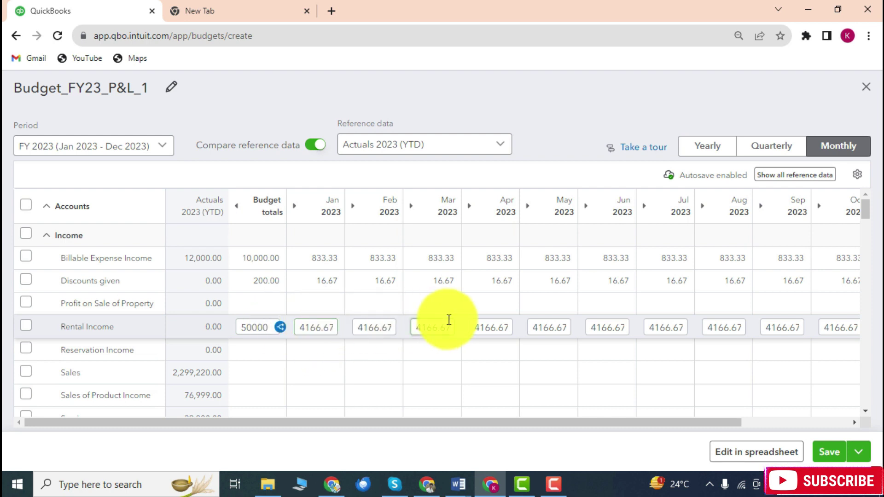
scroll(269, 270, down, 3)
scroll(269, 271, up, 3)
scroll(269, 270, down, 3)
scroll(269, 275, down, 5)
scroll(269, 275, up, 6)
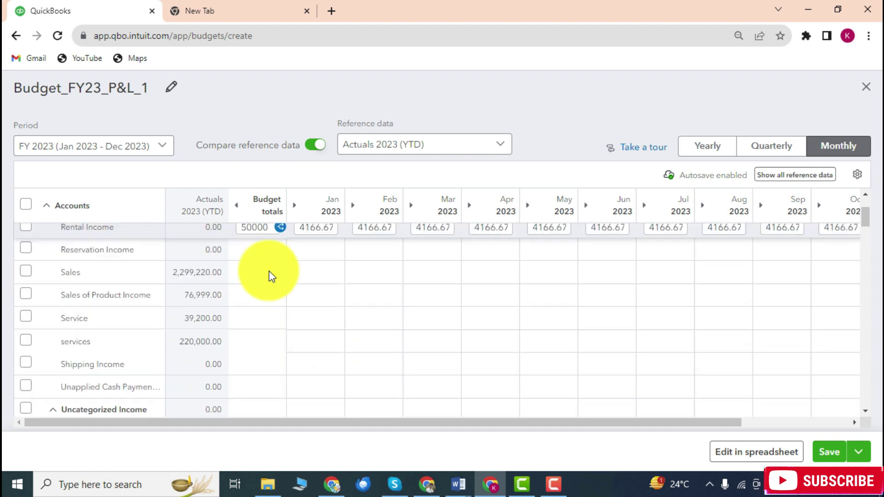
scroll(272, 276, up, 2)
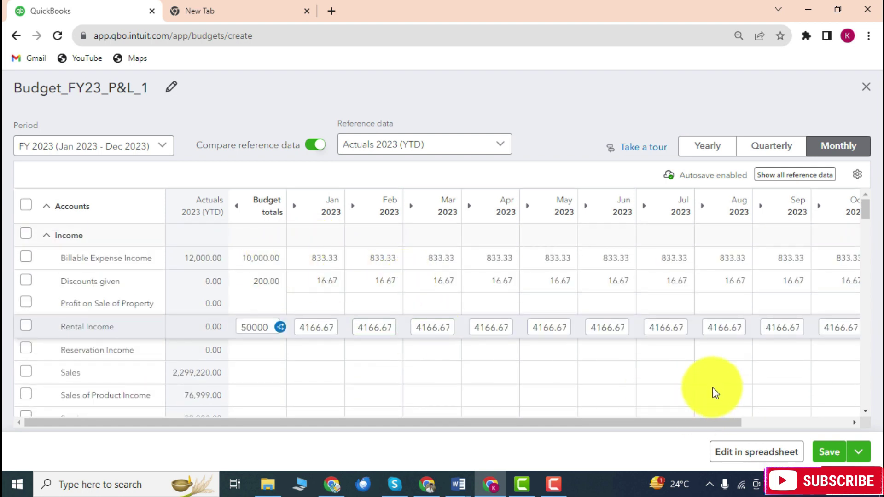
- Save and close the budget and reopen Budget_FY23_P&L_1 from the budgets list
click(829, 451)
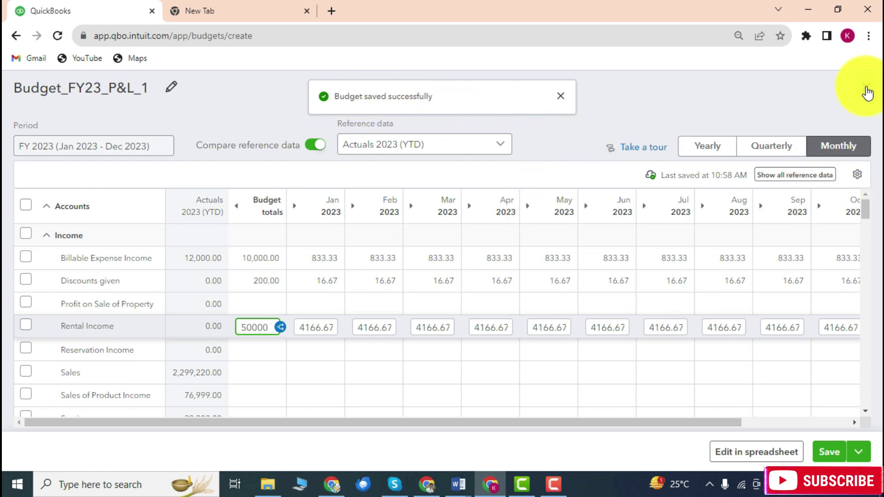
click(859, 452)
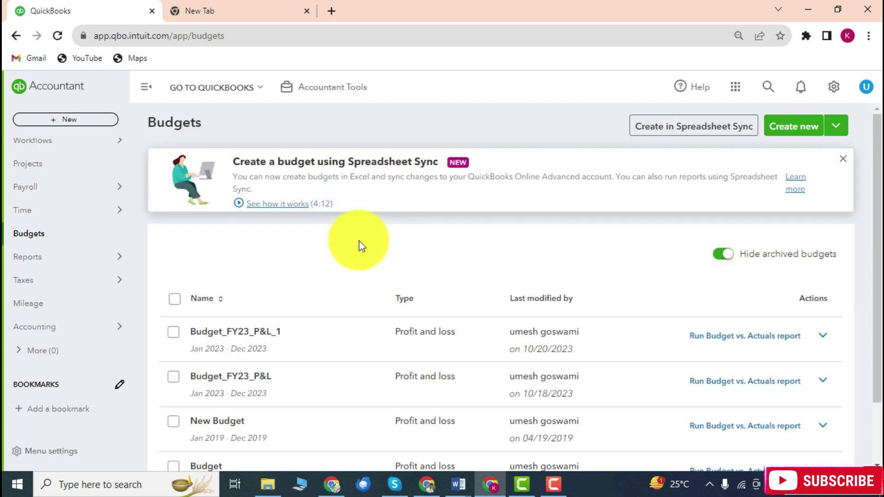
scroll(296, 318, down, 3)
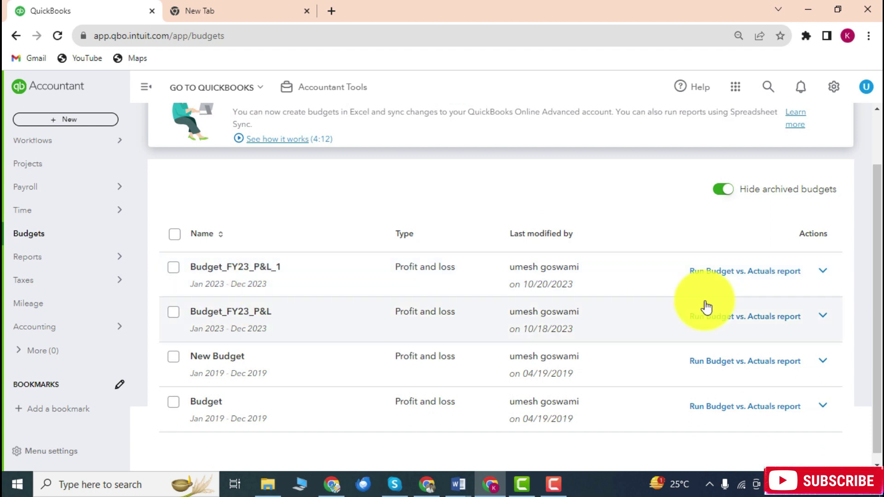
click(257, 274)
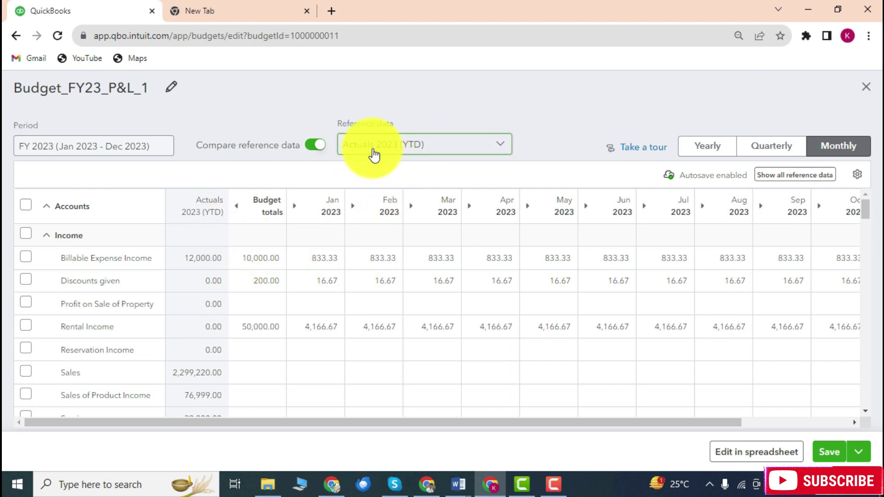
- View the available reference data sources and show the January 2023 actuals beside the January budget column
click(459, 152)
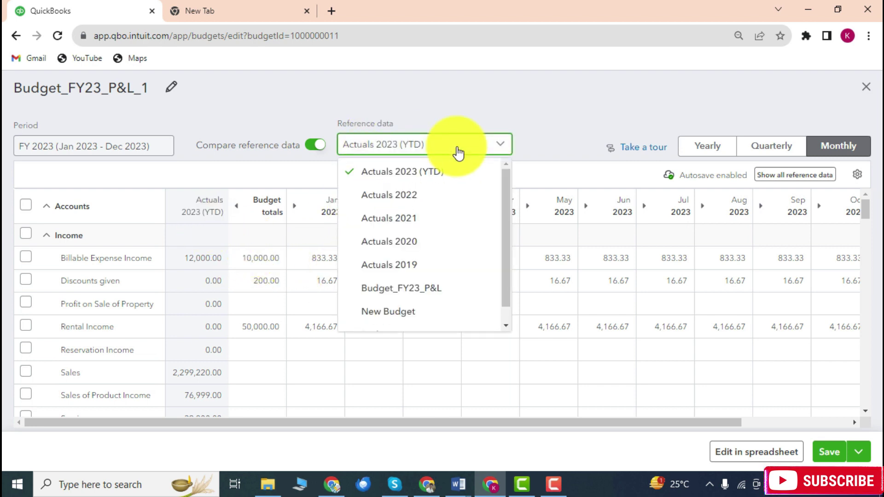
click(575, 143)
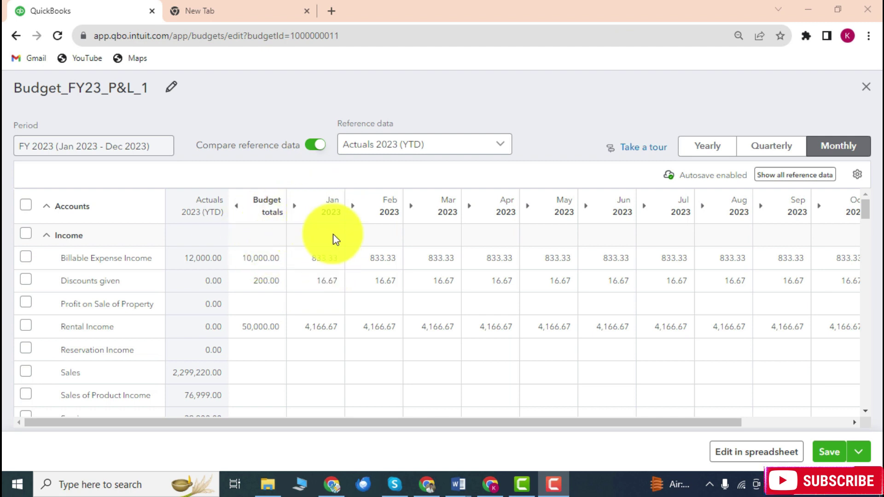
click(295, 207)
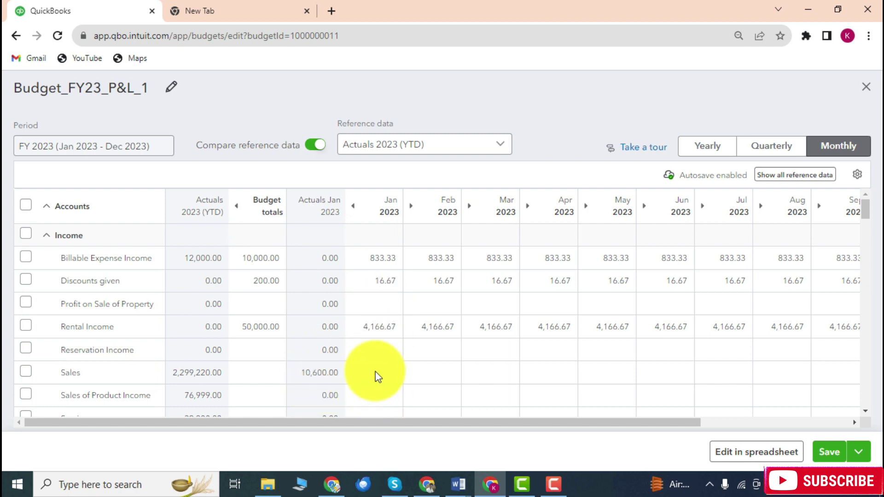
- Select the January 2023 budget cell for Sales, leave it empty and save the budget
click(352, 368)
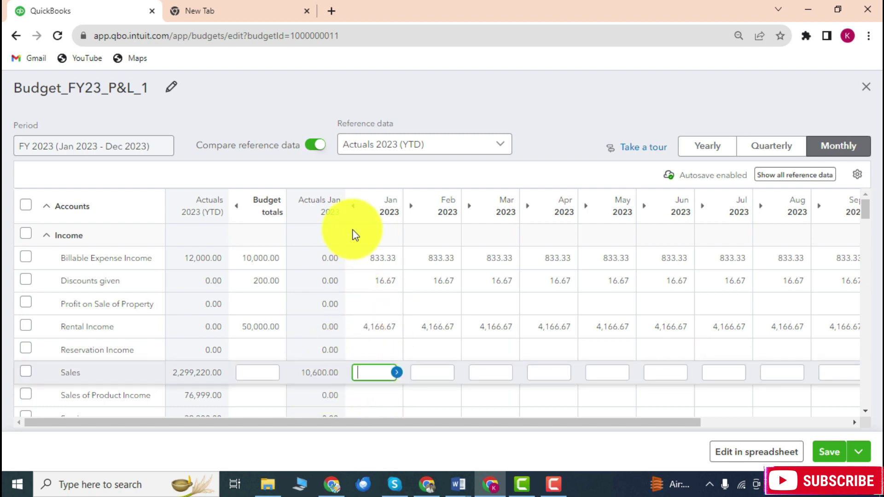
scroll(340, 239, down, 3)
scroll(333, 237, up, 3)
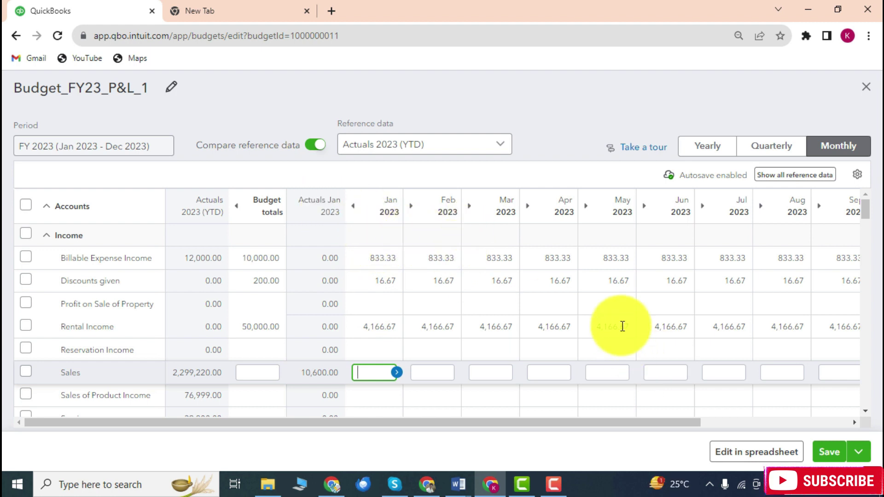
click(824, 452)
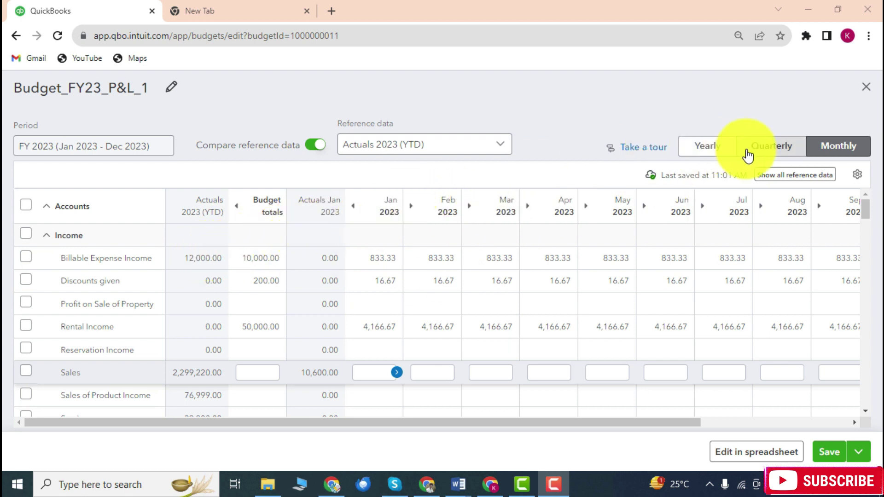
- Switch the budget to quarterly with all reference data shown and compare each quarter's actuals with its budget
click(775, 154)
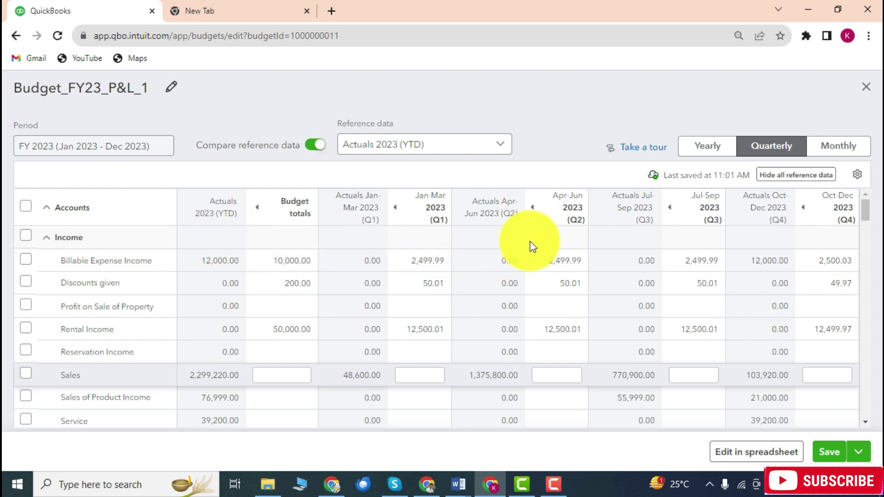
scroll(421, 310, down, 2)
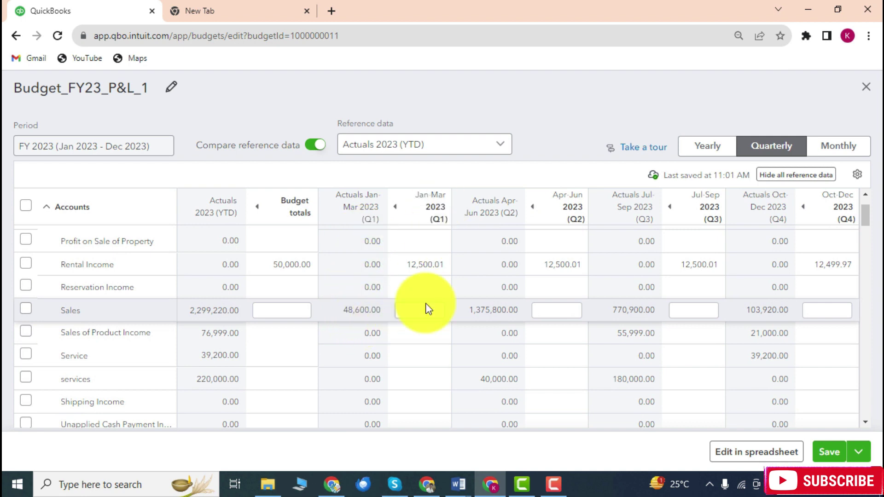
scroll(425, 259, up, 2)
scroll(419, 246, down, 1)
scroll(419, 247, down, 1)
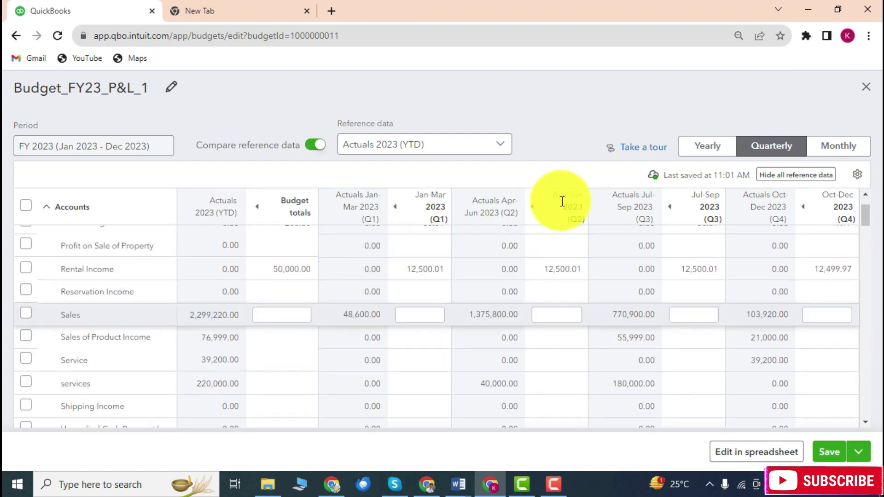
scroll(599, 194, up, 3)
- Switch the budget to yearly and look through the income accounts' actuals and budget totals
click(695, 148)
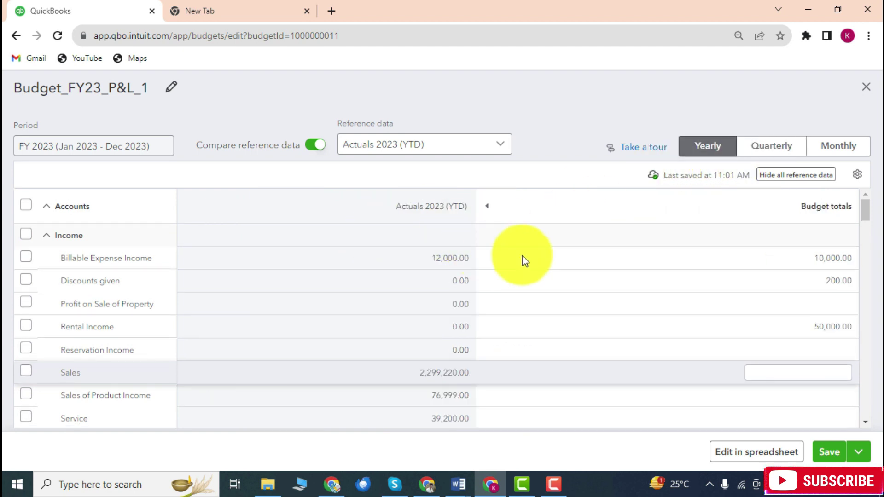
scroll(523, 255, down, 3)
scroll(522, 255, up, 2)
scroll(498, 244, down, 2)
scroll(501, 248, up, 3)
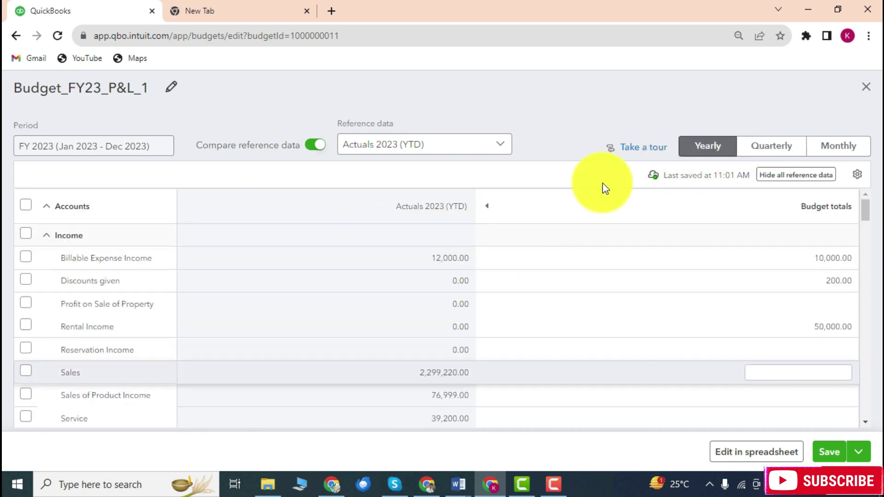
- Examine the reference data choices for the yearly budget, keeping Actuals 2023 (YTD), and review the account rows
click(502, 146)
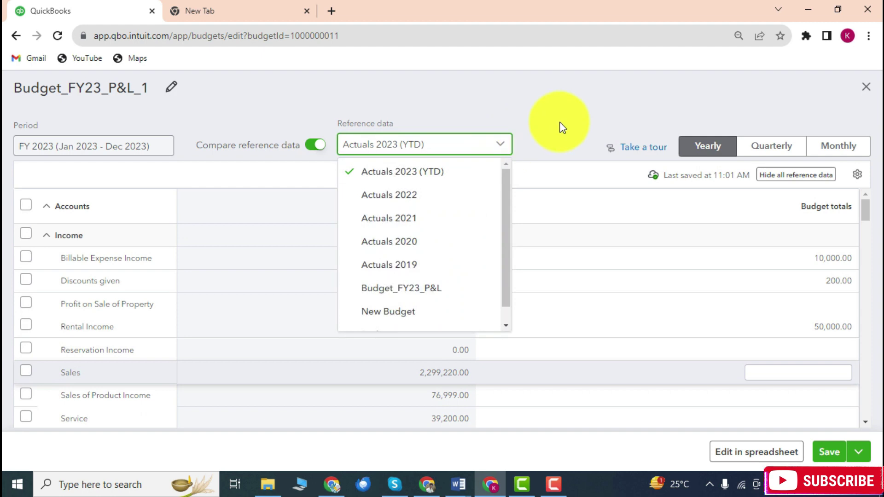
click(561, 128)
scroll(461, 208, down, 3)
scroll(449, 206, up, 3)
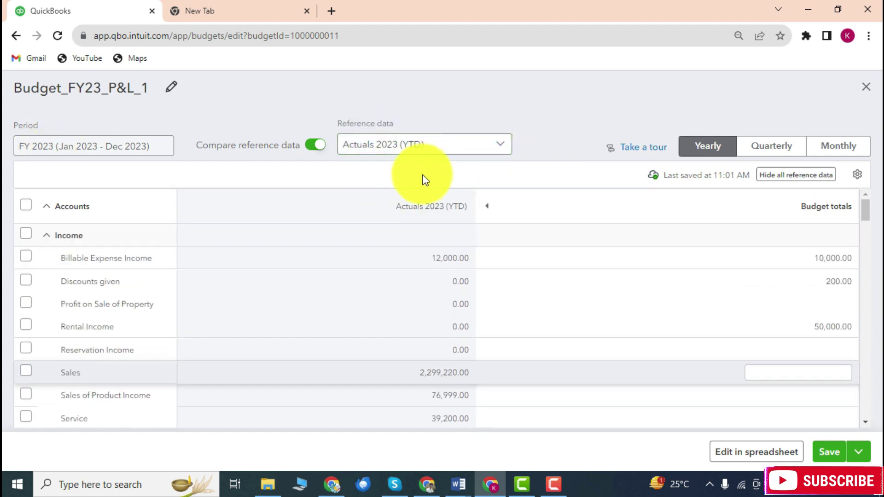
scroll(462, 242, down, 3)
scroll(458, 230, up, 3)
scroll(449, 198, down, 3)
scroll(434, 191, up, 3)
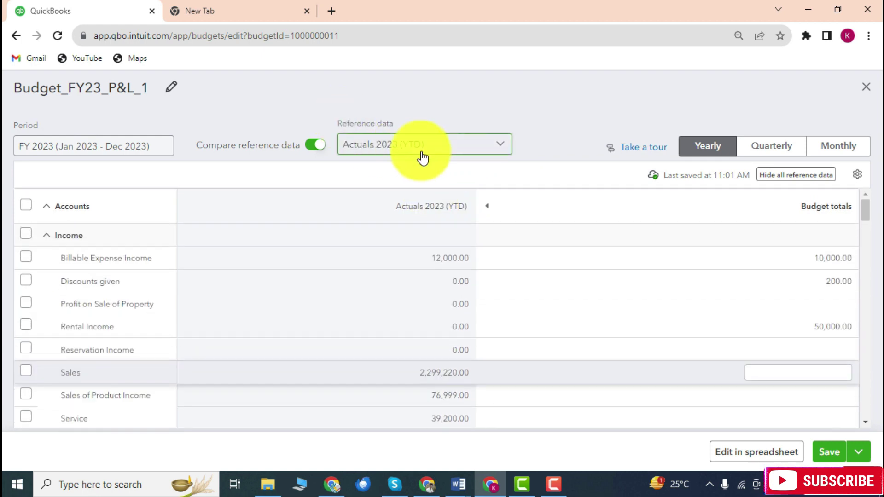